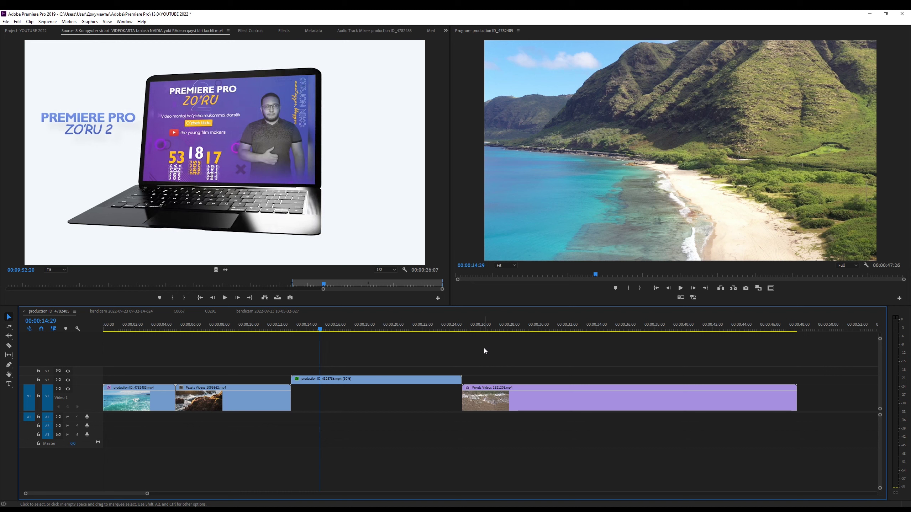
Park the playhead at 00:00:16:19 and bring up the Sequence menu.
click(344, 330)
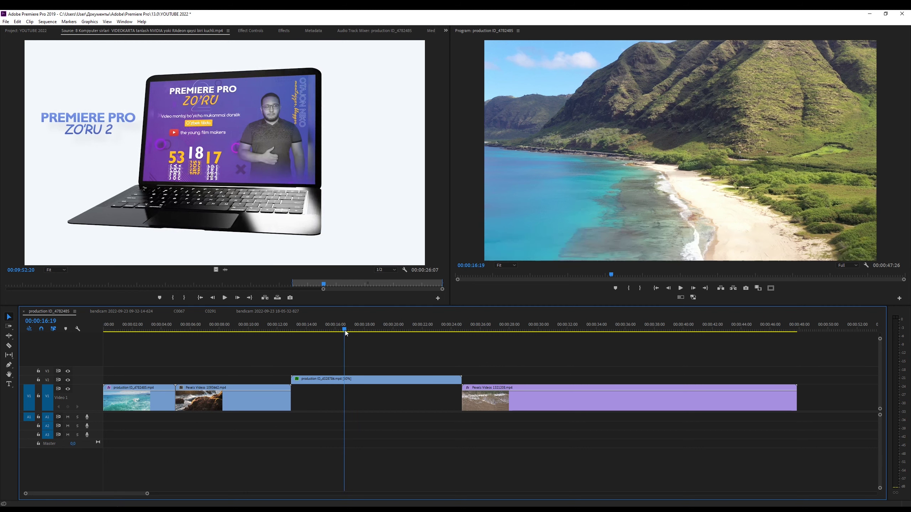
click(47, 22)
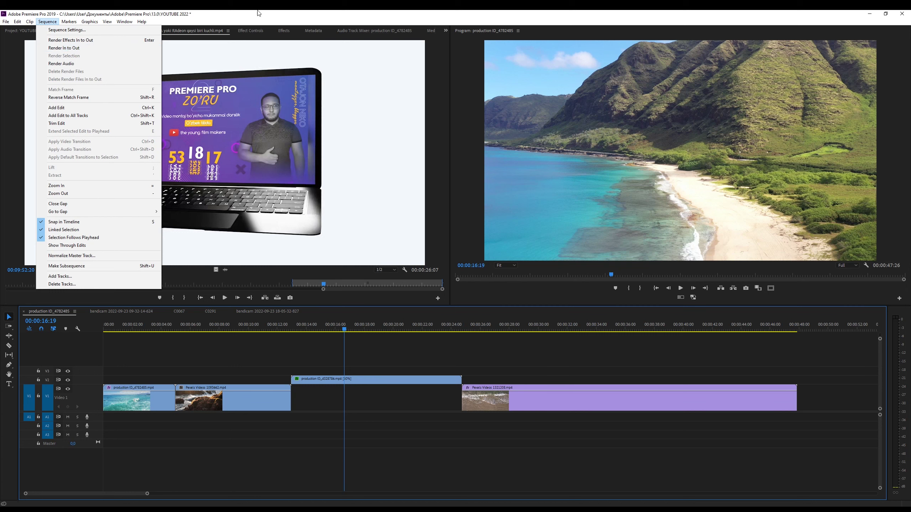
Mark an In point at 00:00:16:07 and an Out point at 00:00:29:05.
click(339, 327)
click(338, 326)
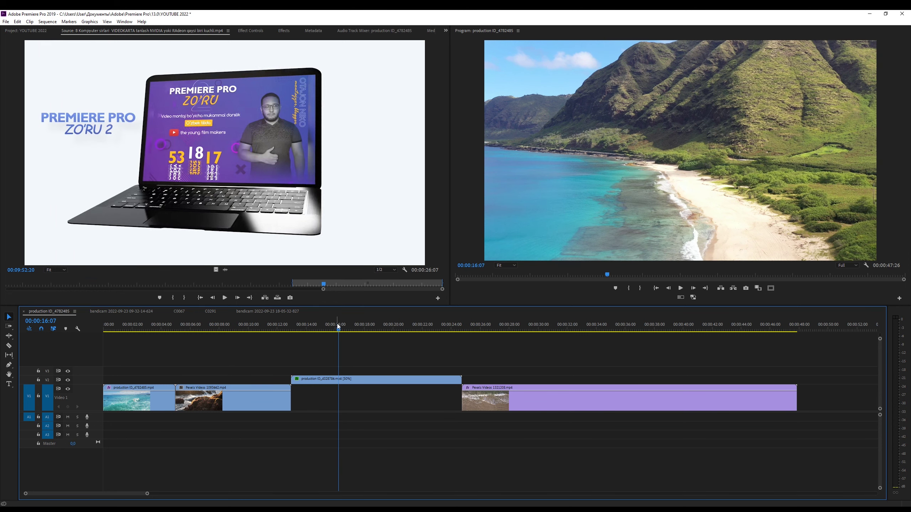
key(i)
click(527, 325)
key(o)
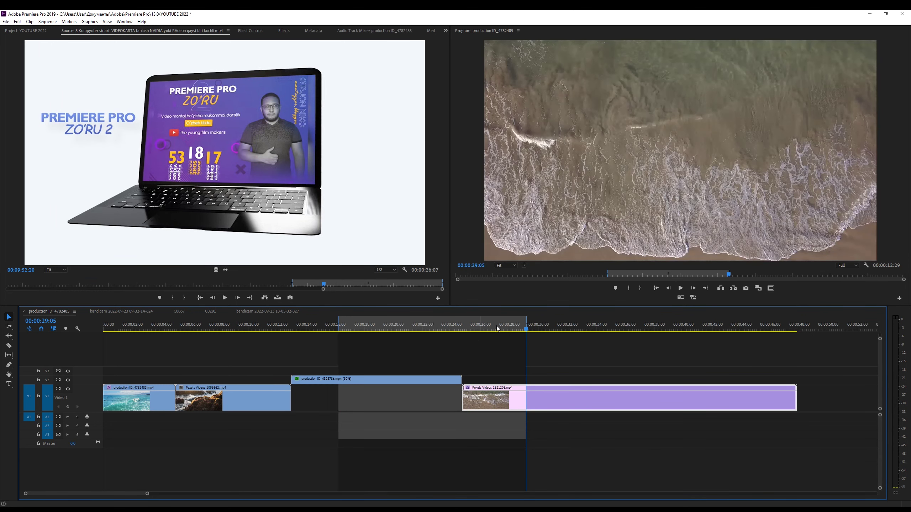
Clear the In/Out marks so the sequence spans its full 00:00:47:26.
click(48, 22)
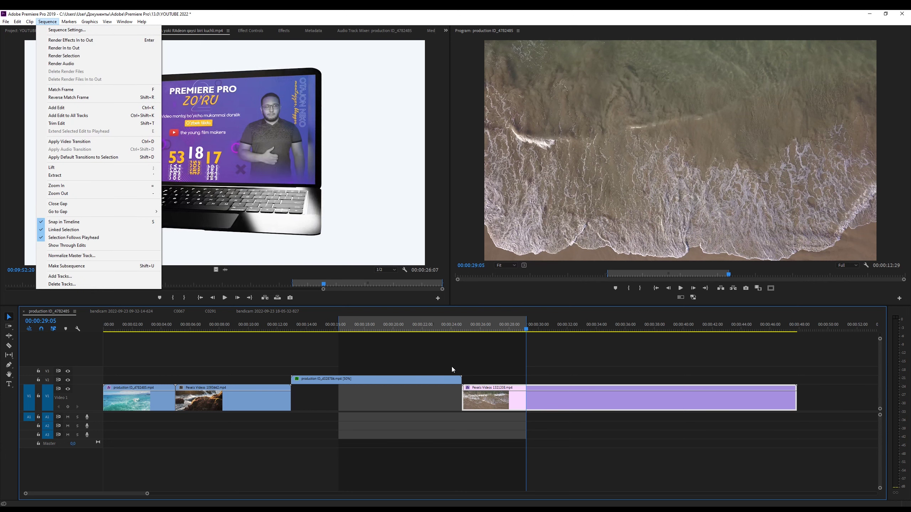
click(411, 24)
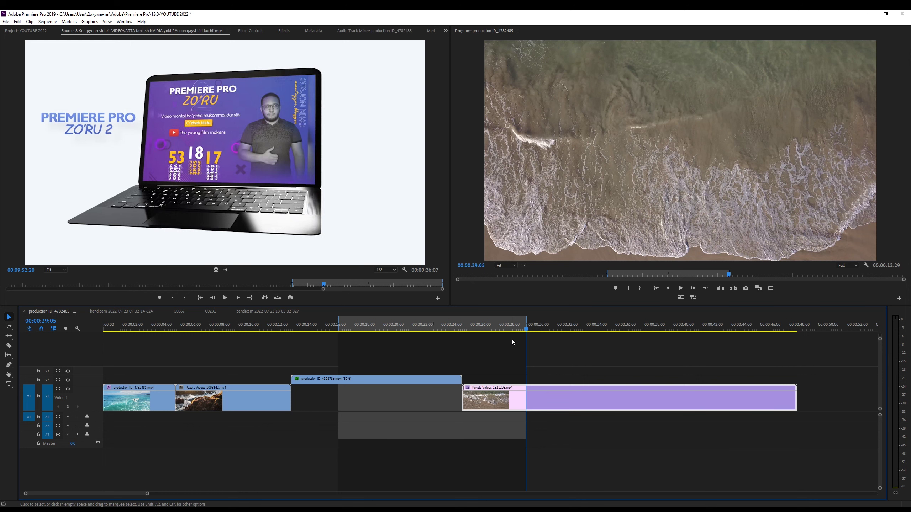
key(ctrl+shift+x)
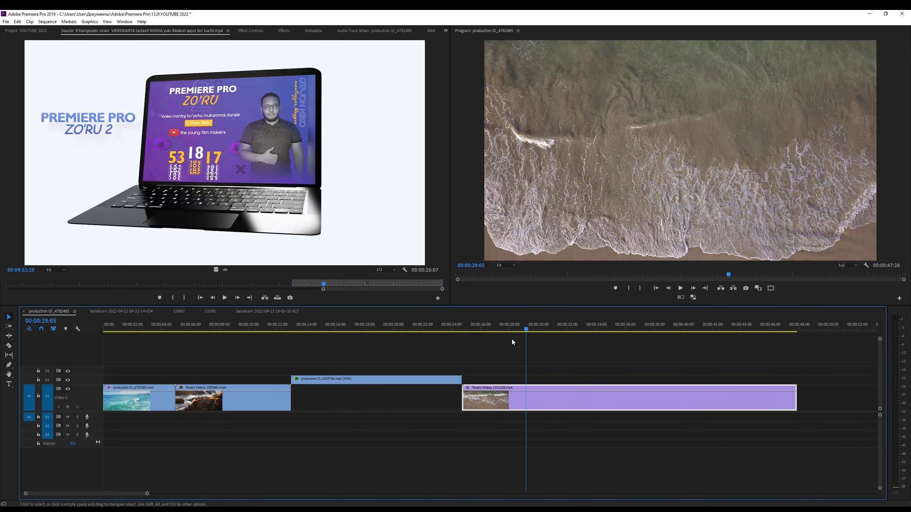
click(47, 22)
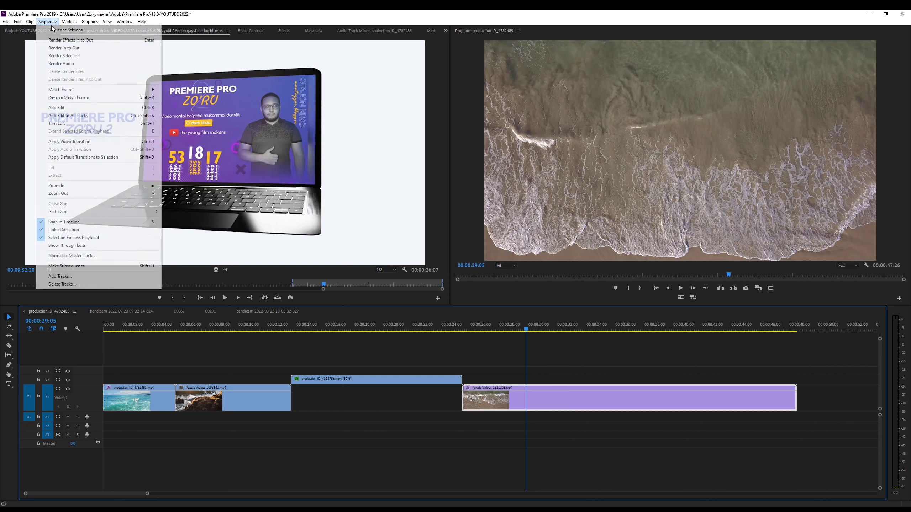
Render preview files for the sequence with Render Selection.
click(61, 56)
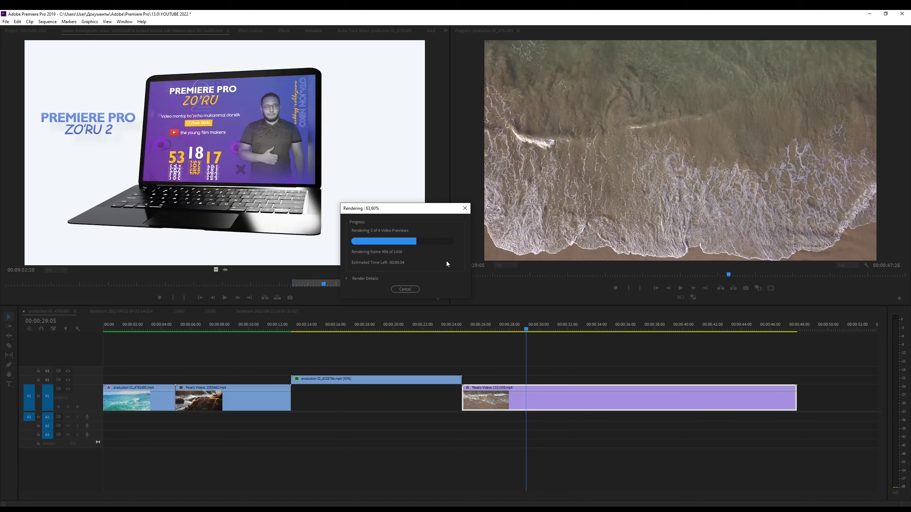
click(382, 327)
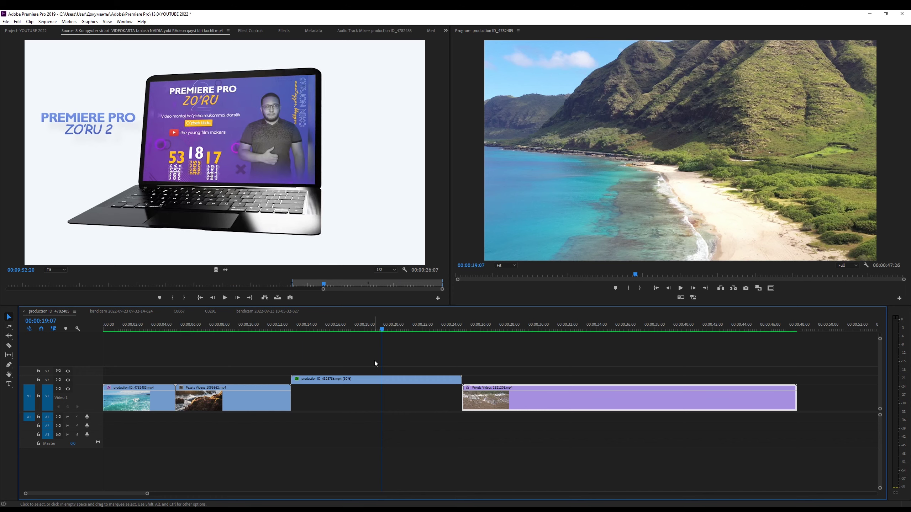
key(ctrl+m)
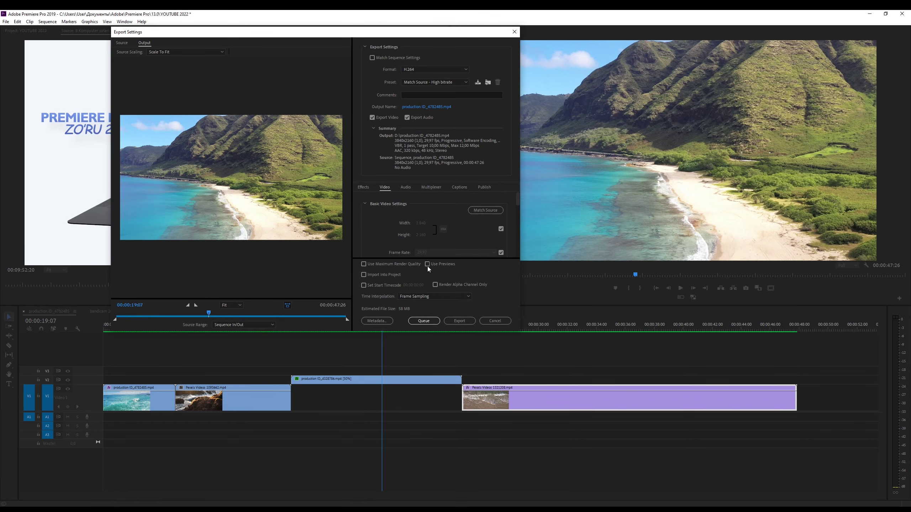
Turn on Use Previews in the sequence's Export Settings.
click(427, 266)
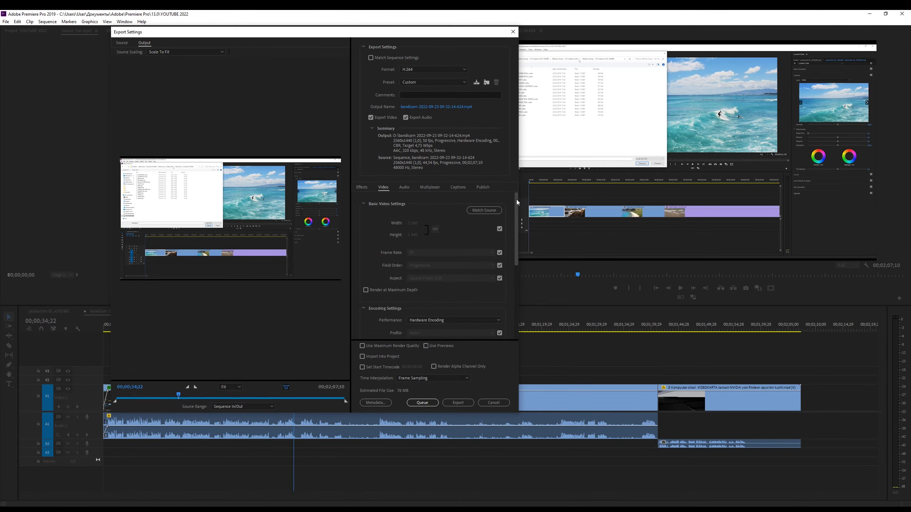
drag(516, 200, 515, 240)
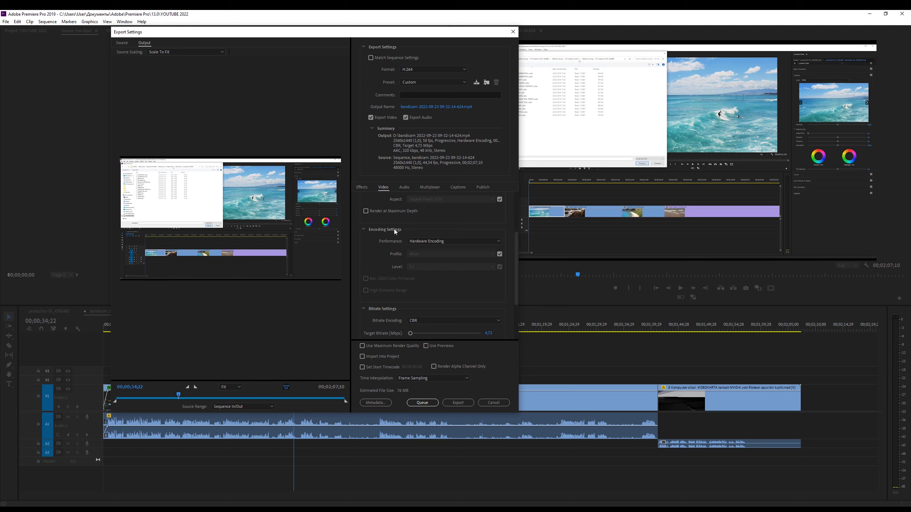
Keep Hardware Encoding as the H.264 export's Performance setting.
click(444, 241)
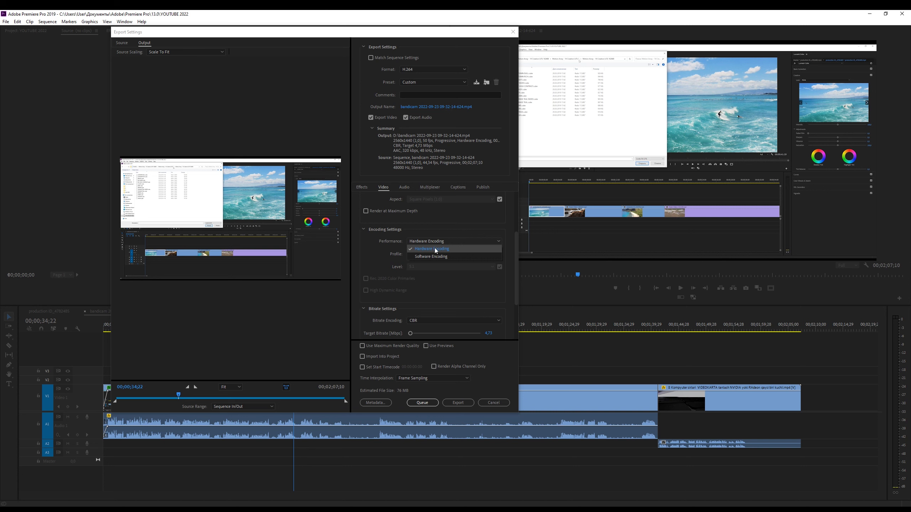
click(435, 248)
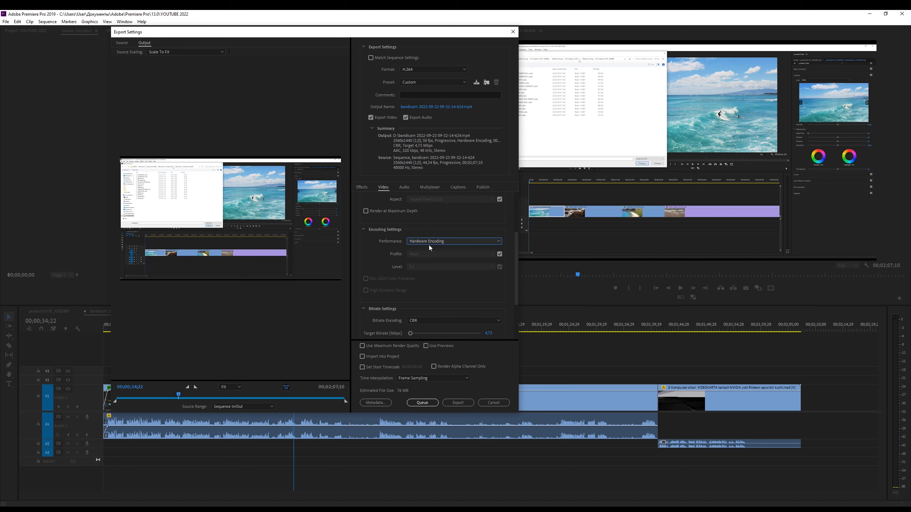
scroll(517, 254, up, 1)
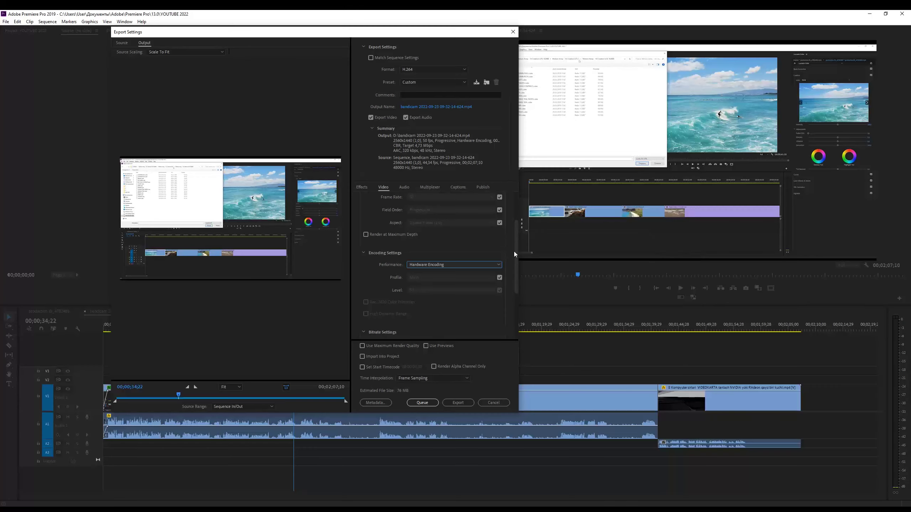
drag(515, 249, 511, 287)
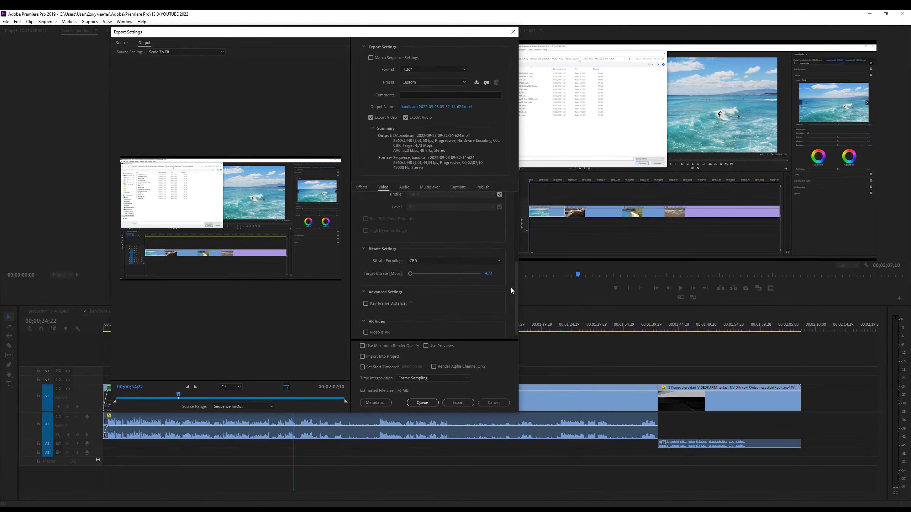
Try VBR 1 pass and VBR 2 pass, then settle on CBR bitrate encoding.
click(425, 261)
click(432, 277)
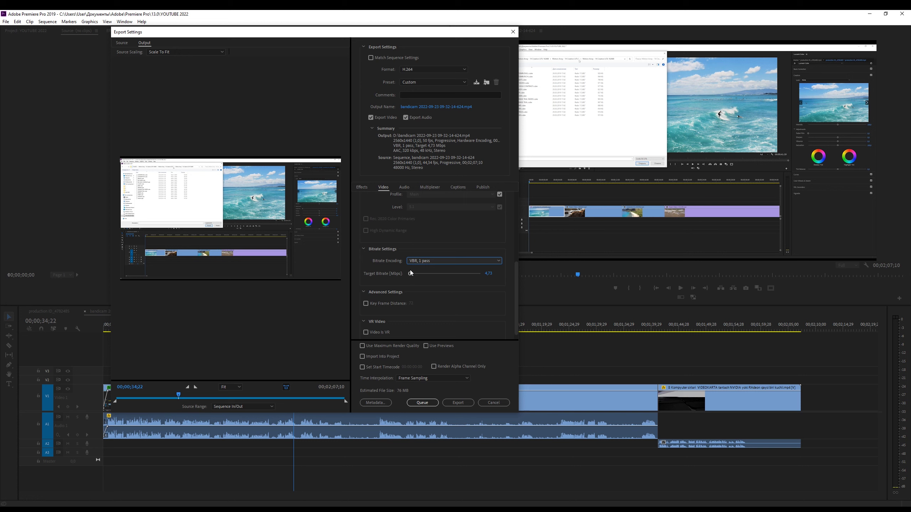
click(413, 260)
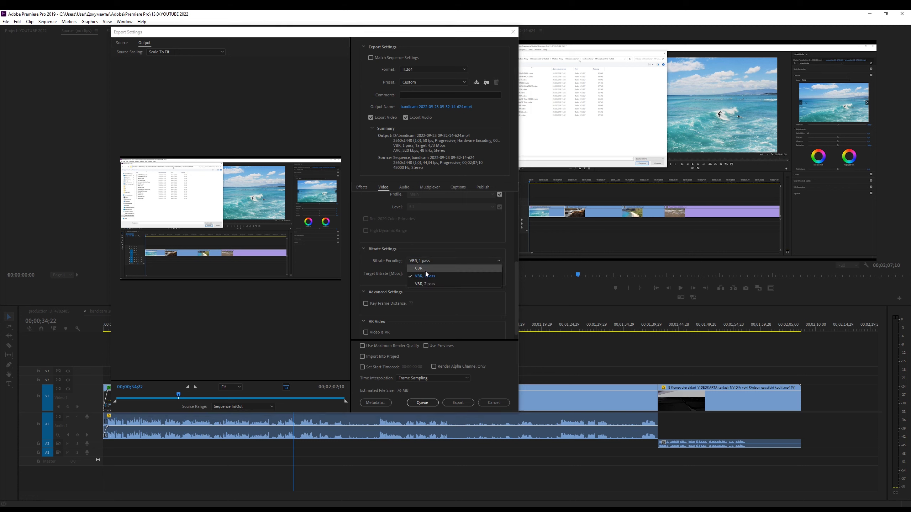
click(434, 284)
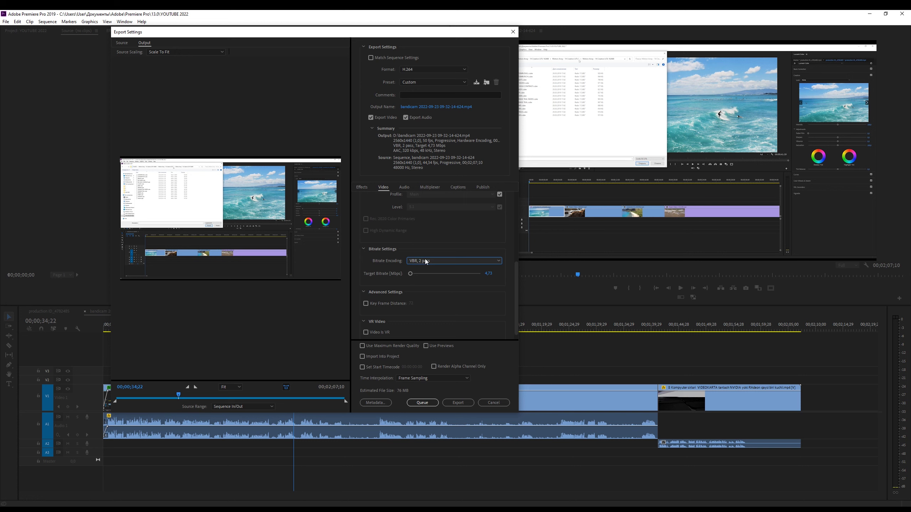
click(426, 262)
click(422, 270)
click(425, 261)
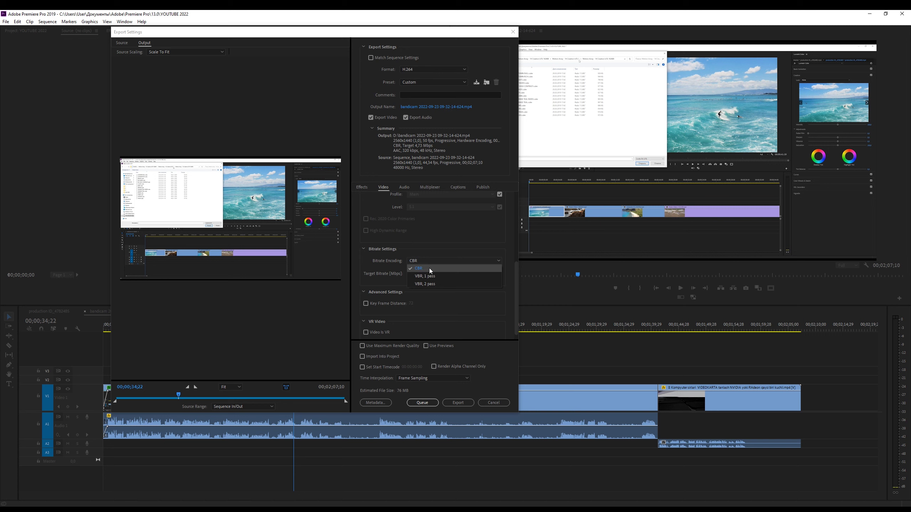
click(430, 269)
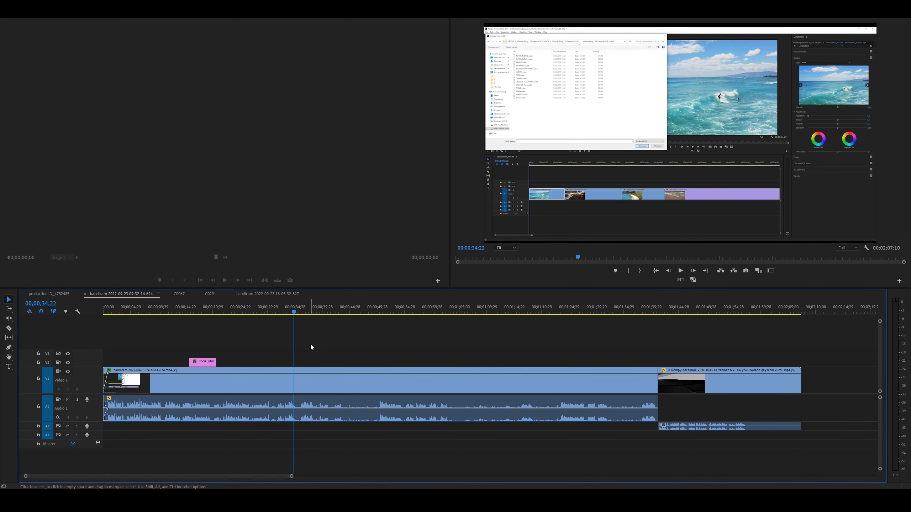
Raise the CBR target bitrate from 4,73 Mbps to 44,1 Mbps.
key(ctrl+m)
drag(516, 193, 512, 248)
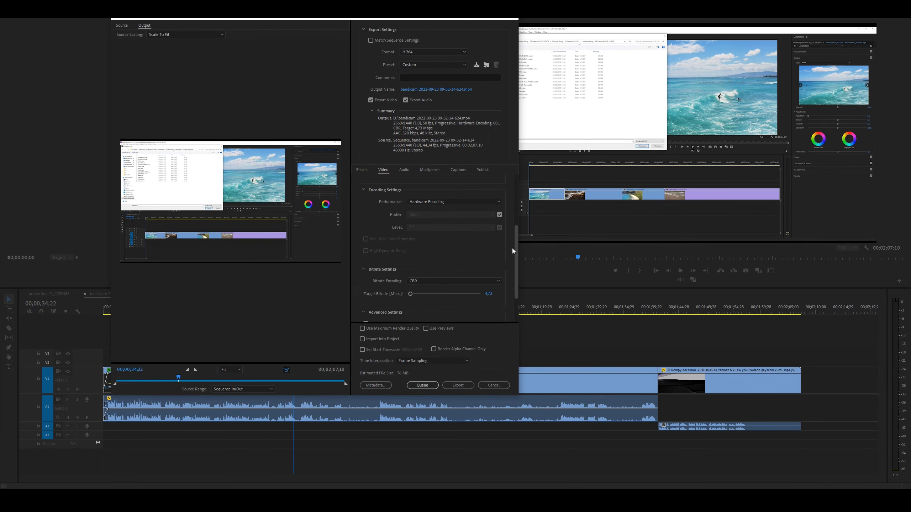
drag(413, 271, 421, 271)
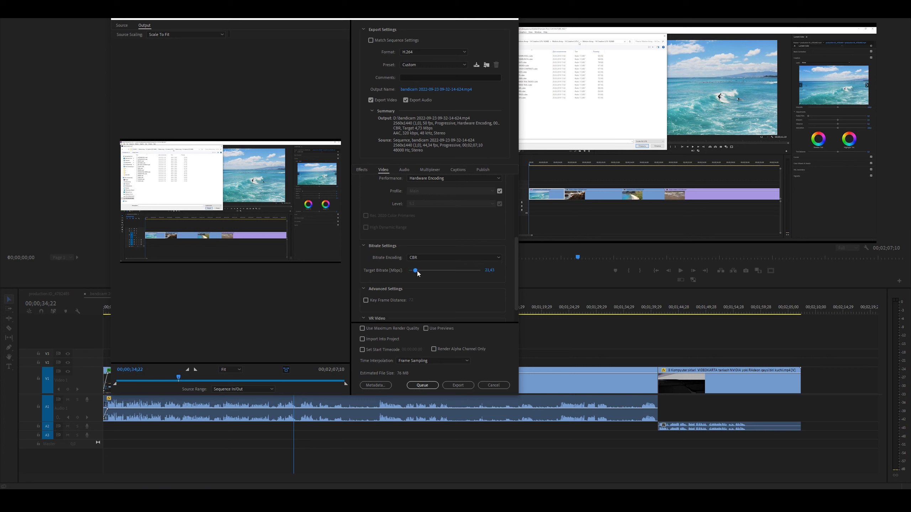
drag(426, 274, 425, 273)
click(74, 482)
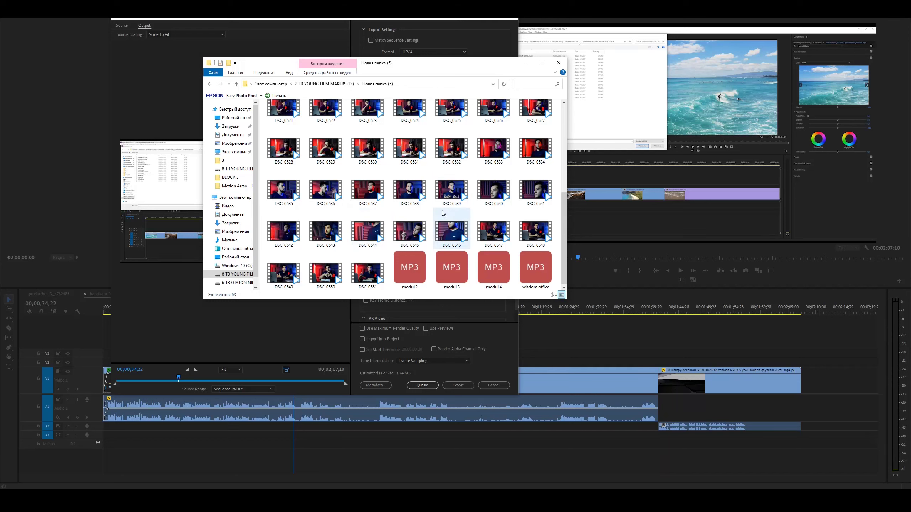
Check clip DSC_0539's 18134 kbit/s data rate in its Properties Details.
click(451, 188)
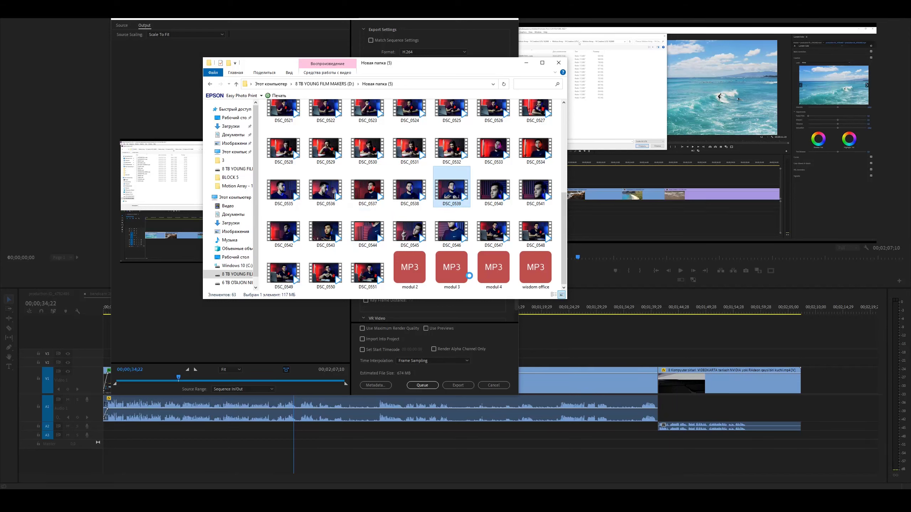
right_click(447, 197)
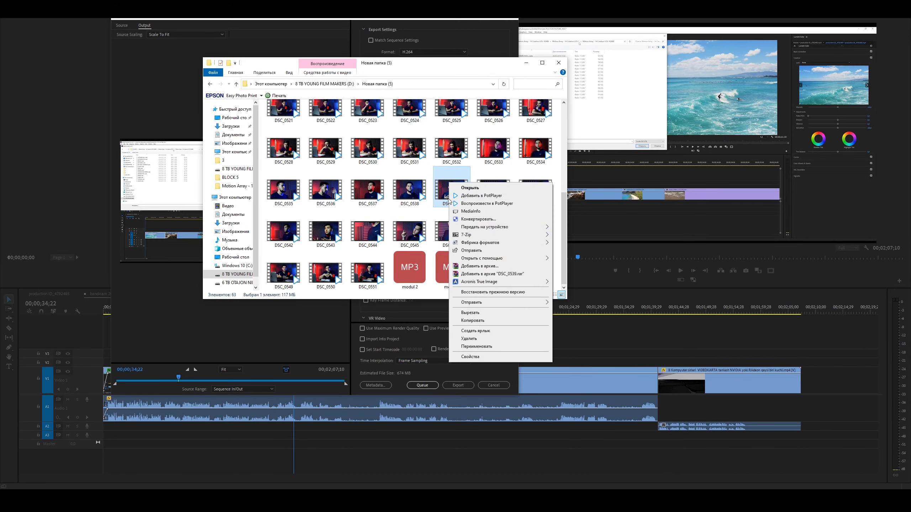
click(478, 356)
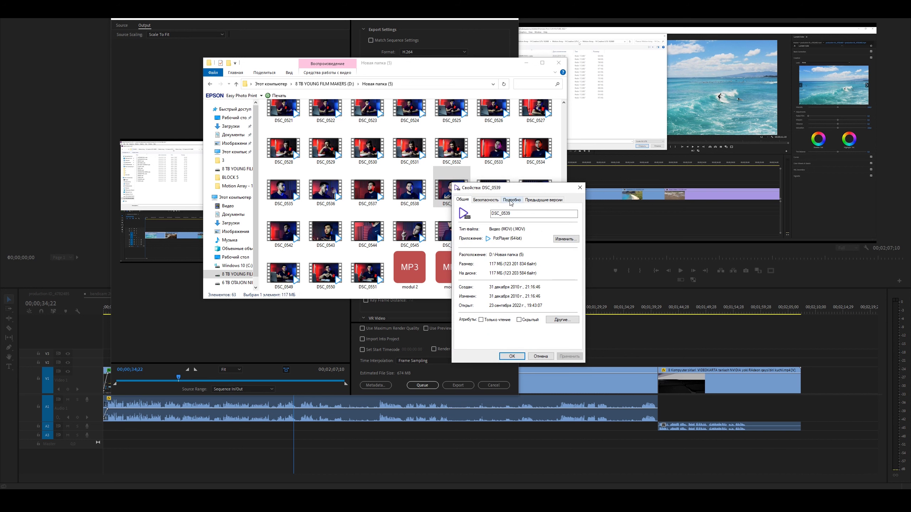
click(512, 203)
scroll(489, 257, down, 2)
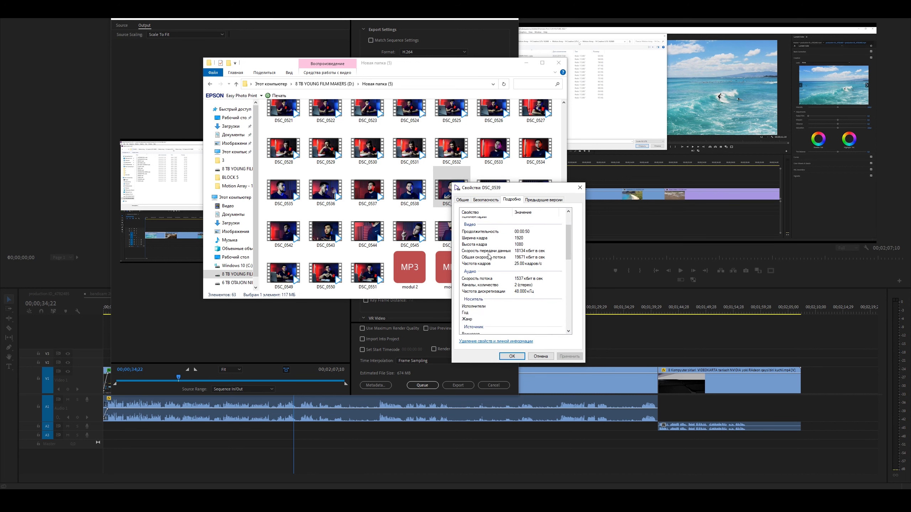
click(491, 251)
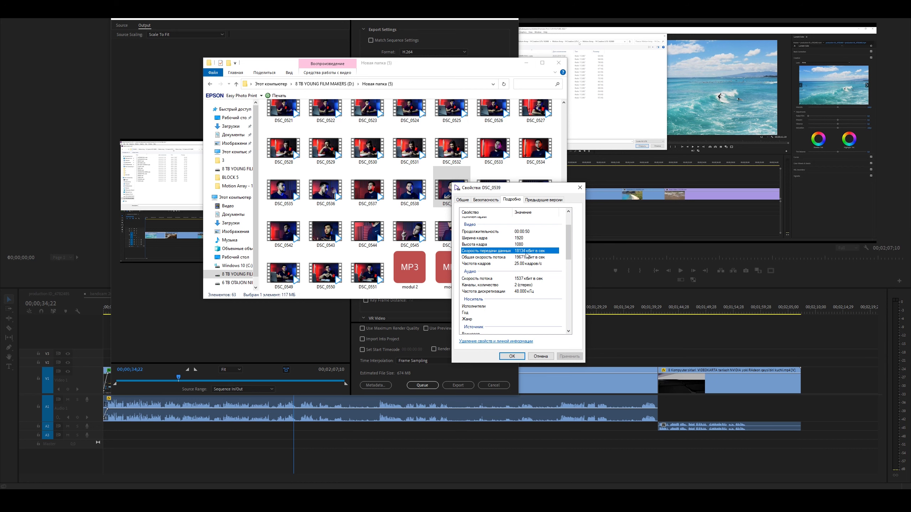
Lower the export target bitrate to 16,66 Mbps.
click(580, 188)
click(526, 62)
drag(422, 270, 414, 270)
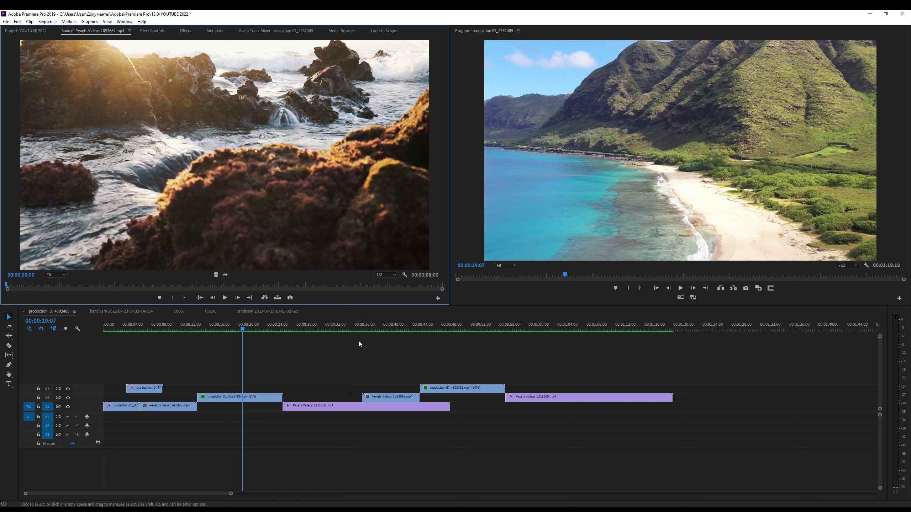
Select the short production ID clip sitting alone on Video 3.
click(147, 389)
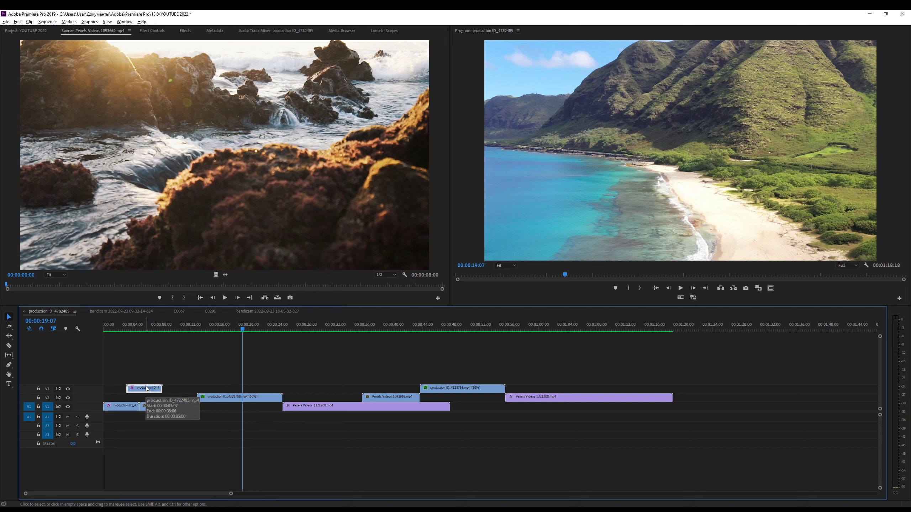
Move the production clips and Pexels Videos 1093662 and 1321208 from V2/V3 down onto V1.
key(alt+Down)
key(alt+Down)
click(227, 399)
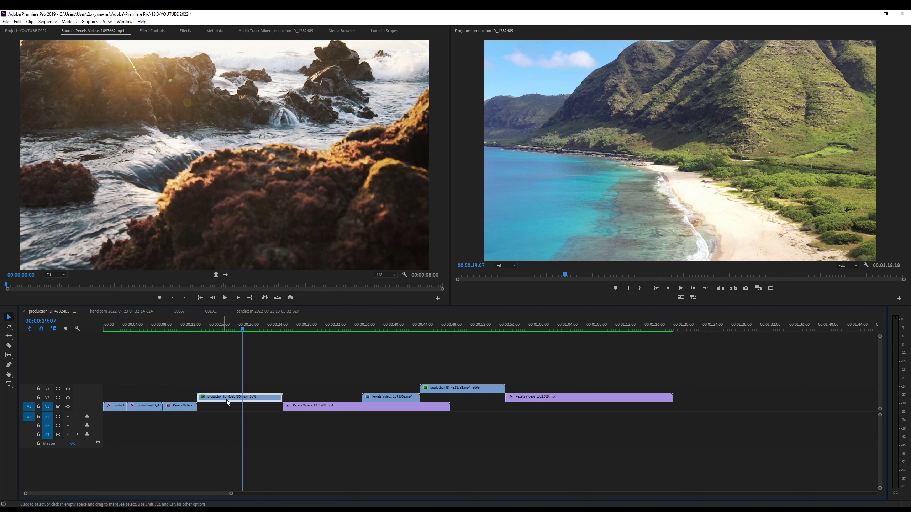
key(alt+Down)
click(389, 366)
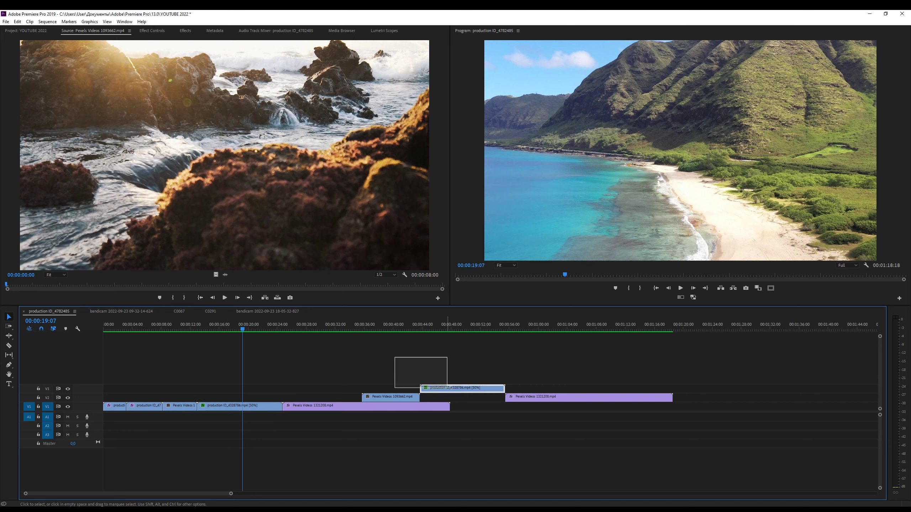
drag(450, 370, 460, 390)
key(alt+Down)
key(alt+Down)
click(377, 397)
key(alt+Down)
click(549, 398)
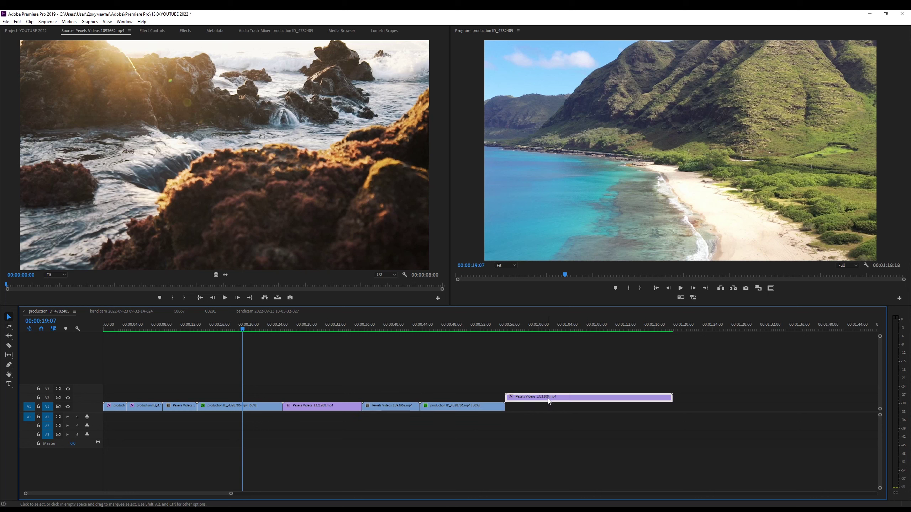
key(alt+Down)
click(499, 395)
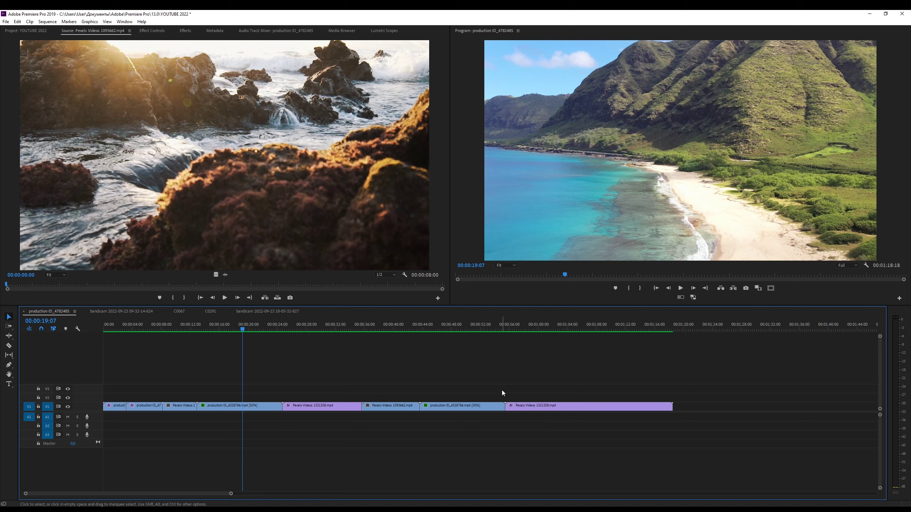